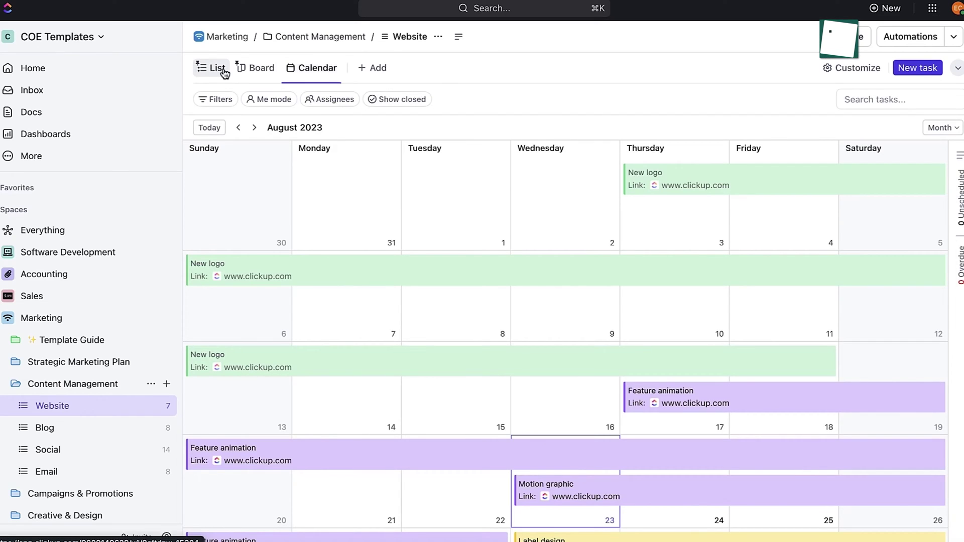
Step: Switch the ClickUp project to List view and drag Task 1 into the In Progress group
{"action": "left_click", "coordinate": [221, 69]}
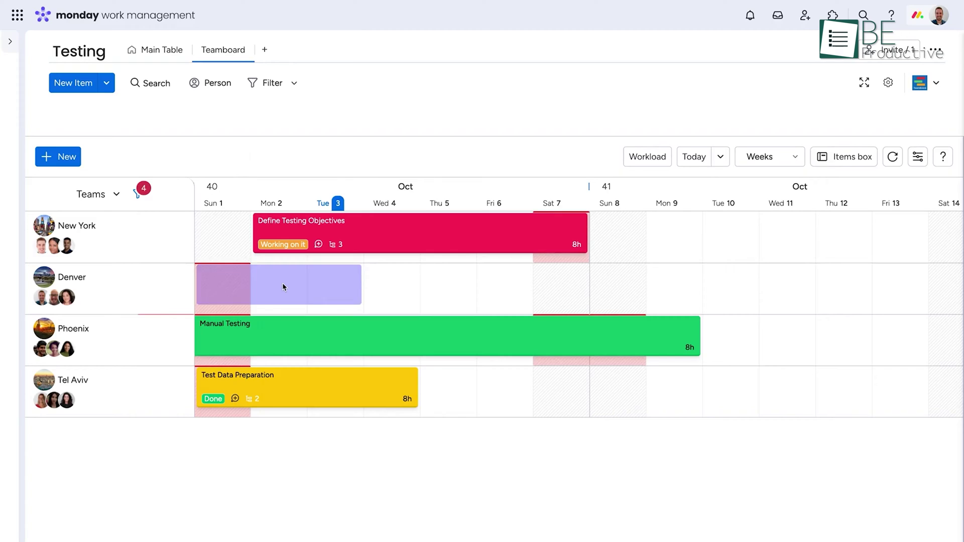
{"action": "left_click_drag", "start_coordinate": [282, 287], "coordinate": [399, 290]}
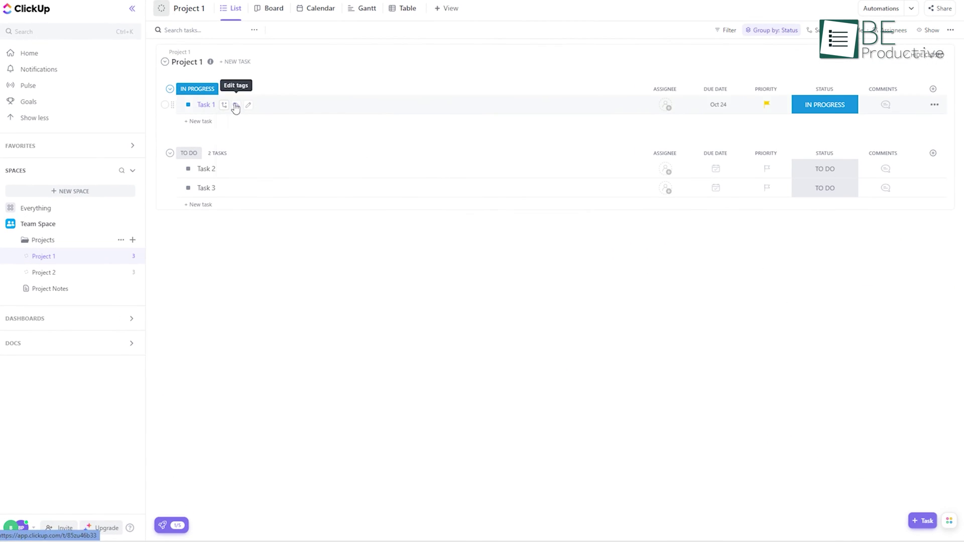
Step: Create a new 'imp' tag on ClickUp's Task 1 and close the tag picker
{"action": "left_click", "coordinate": [131, 218]}
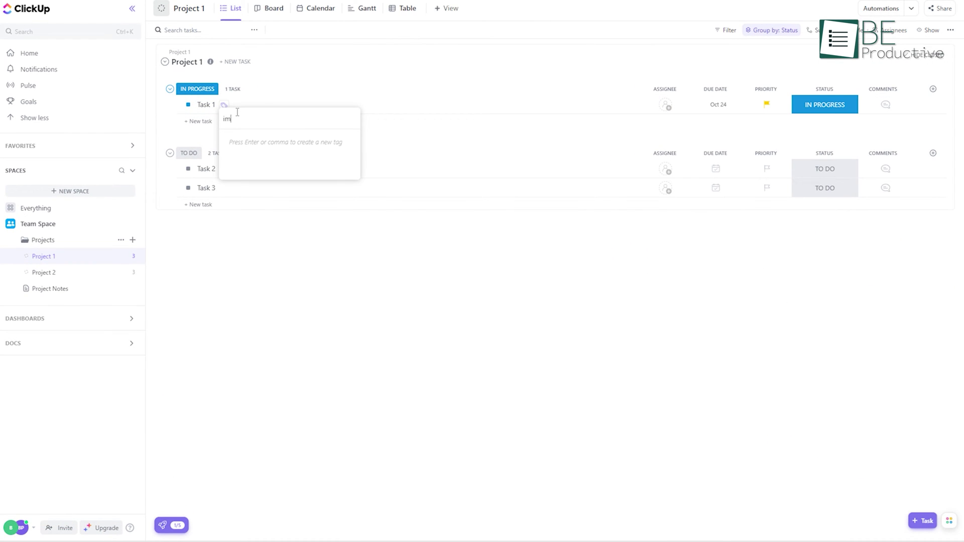
{"action": "type", "text": "p"}
{"action": "key", "text": "Return"}
{"action": "left_click", "coordinate": [235, 132]}
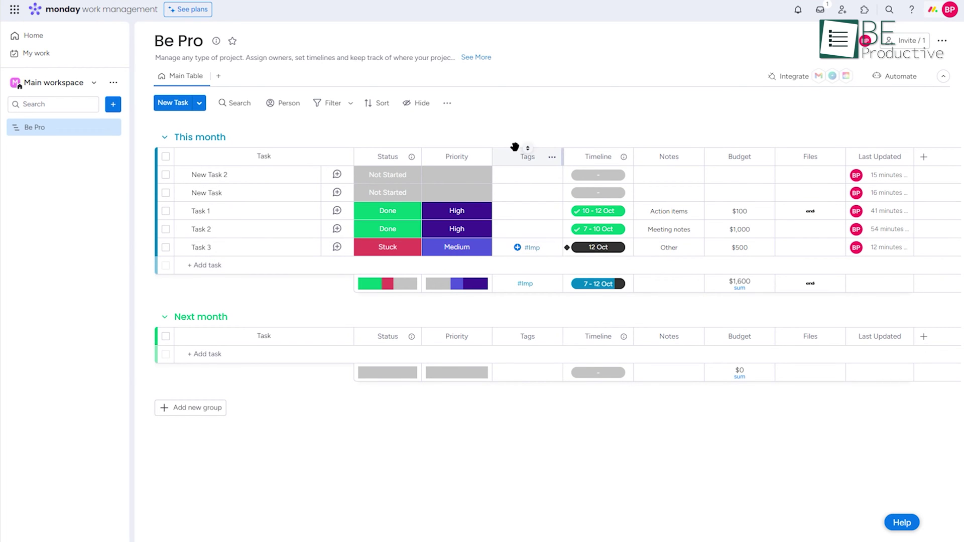
Step: Move monday.com's Tags column between Notes and Budget, then add subtask 'Sub' under ClickUp's Task 1
{"action": "left_click_drag", "start_coordinate": [523, 149], "coordinate": [624, 140]}
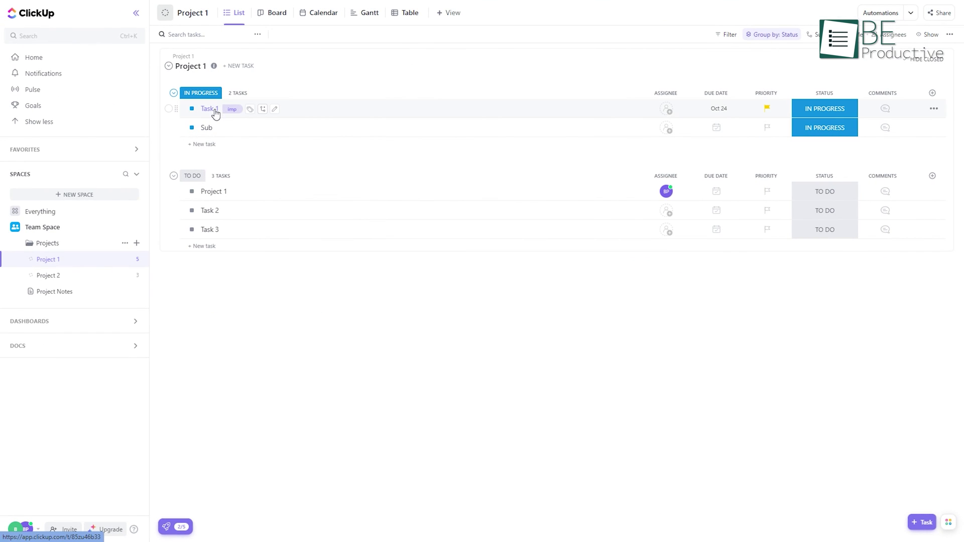
{"action": "left_click", "coordinate": [263, 109]}
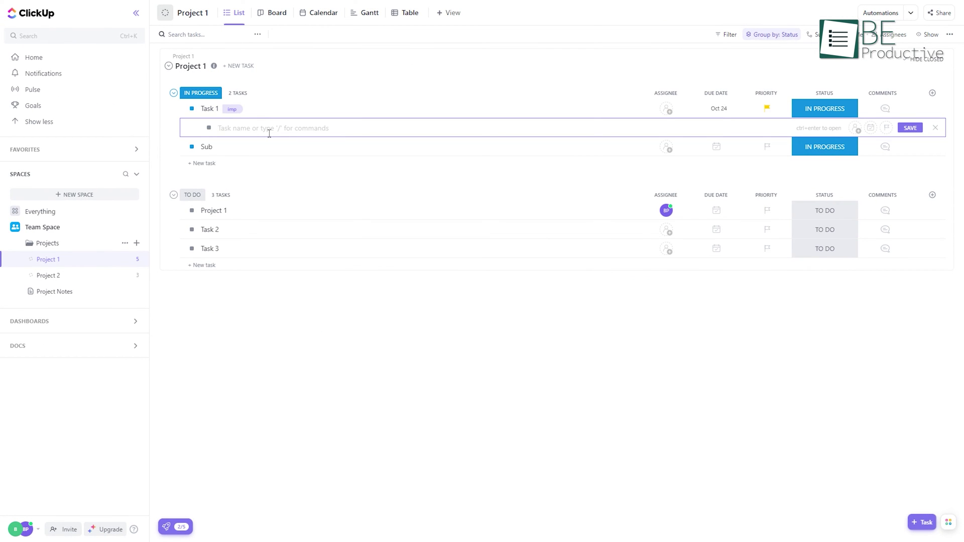
{"action": "type", "text": "Sub"}
{"action": "key", "text": "Return"}
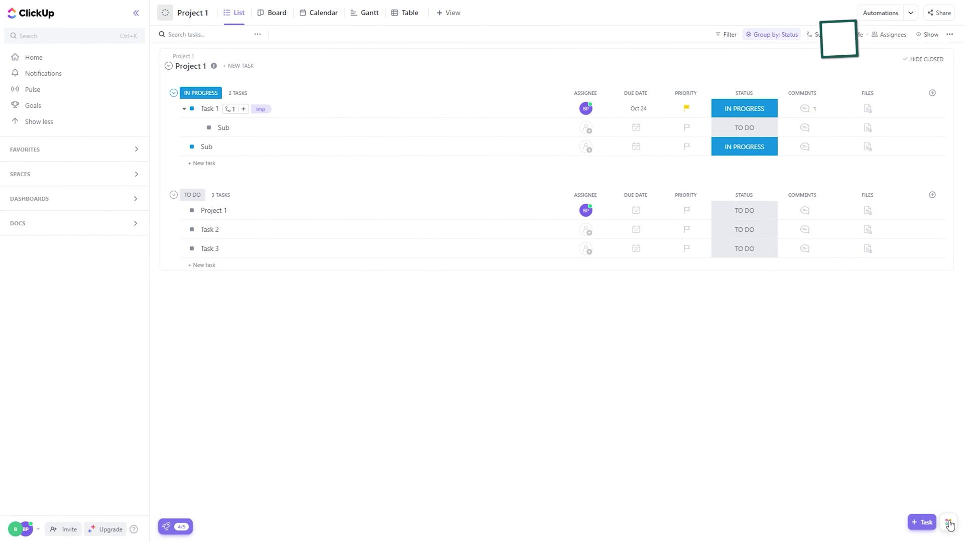
Step: Start a ClickUp screen clip recording that shares a chosen window
{"action": "left_click", "coordinate": [949, 525]}
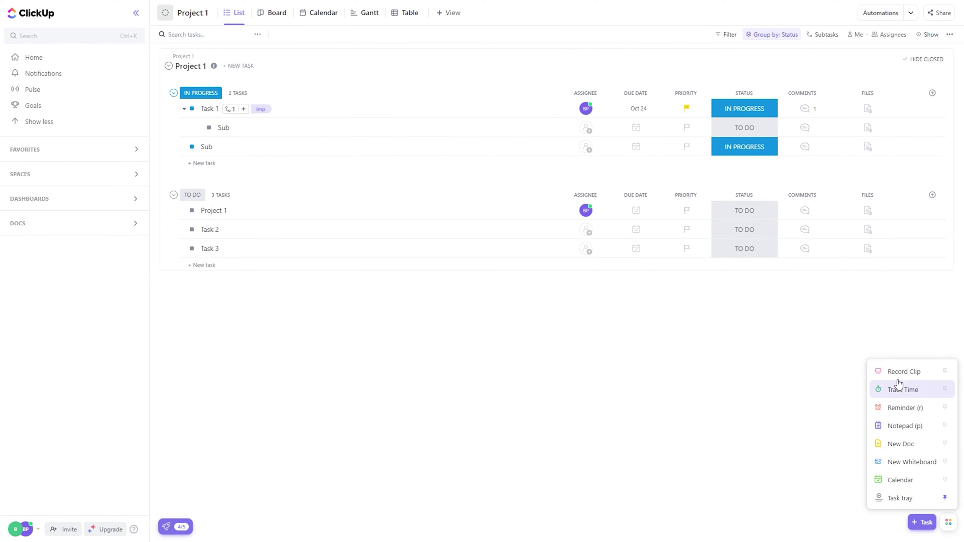
{"action": "left_click", "coordinate": [903, 372]}
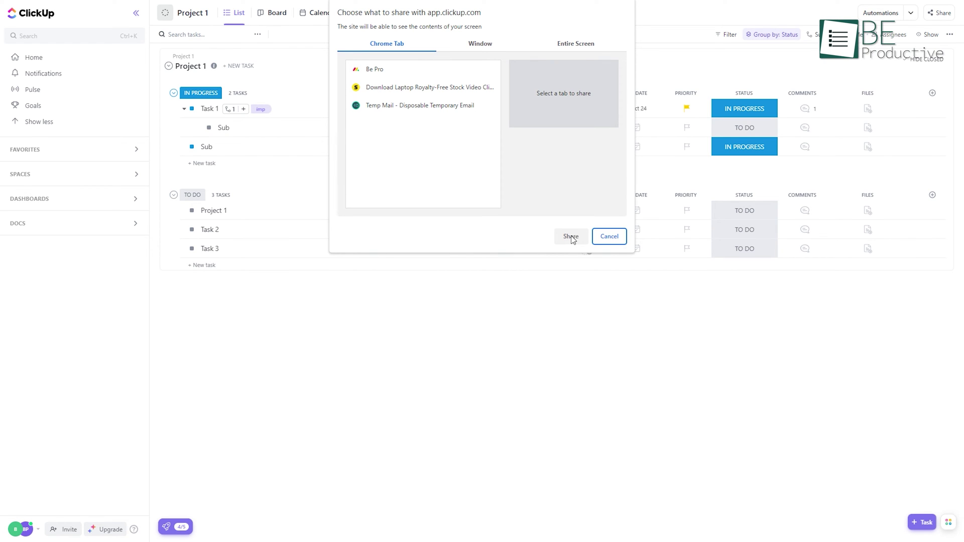
{"action": "left_click", "coordinate": [471, 45]}
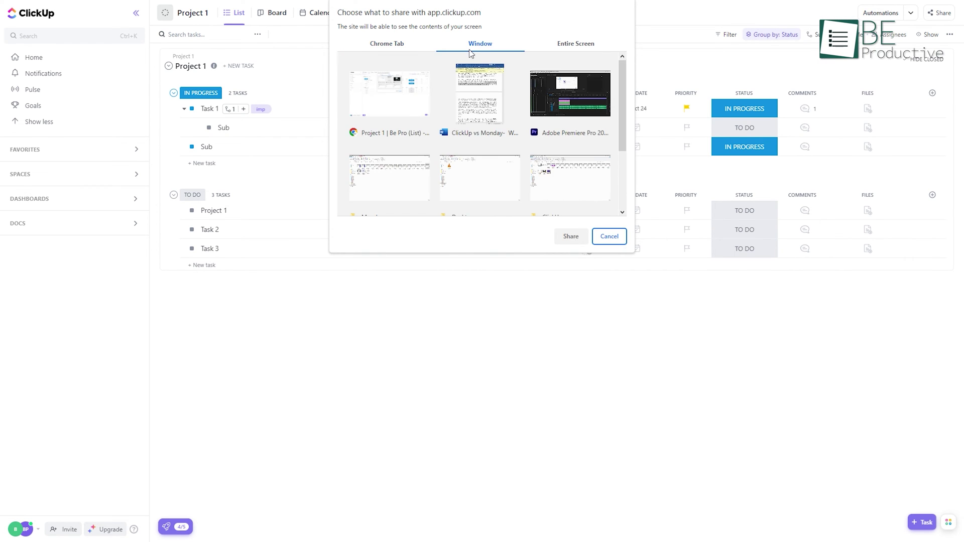
{"action": "left_click", "coordinate": [571, 236]}
Step: Begin attaching a file, browsing to the Documents > SoftMaker folder
{"action": "left_click", "coordinate": [947, 527]}
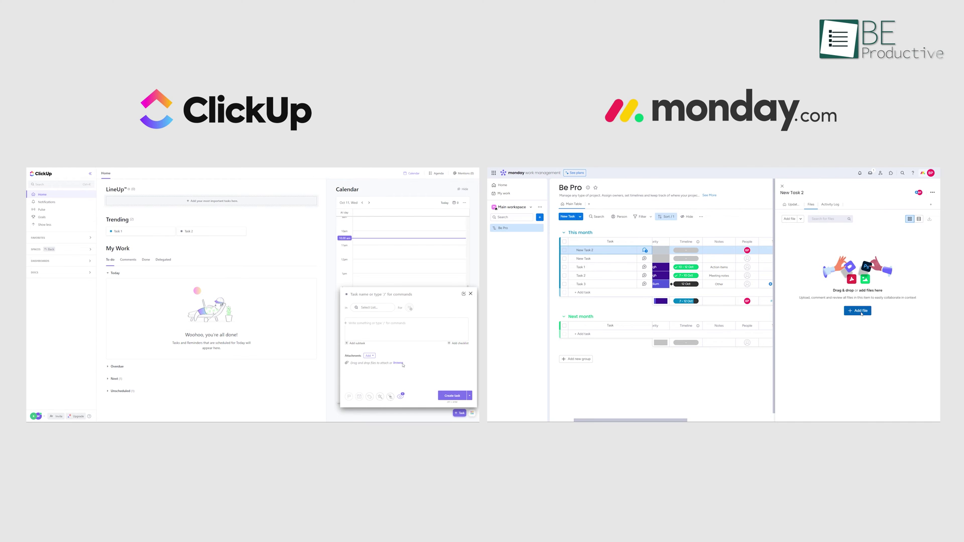
{"action": "left_click", "coordinate": [398, 363]}
{"action": "left_click", "coordinate": [859, 311]}
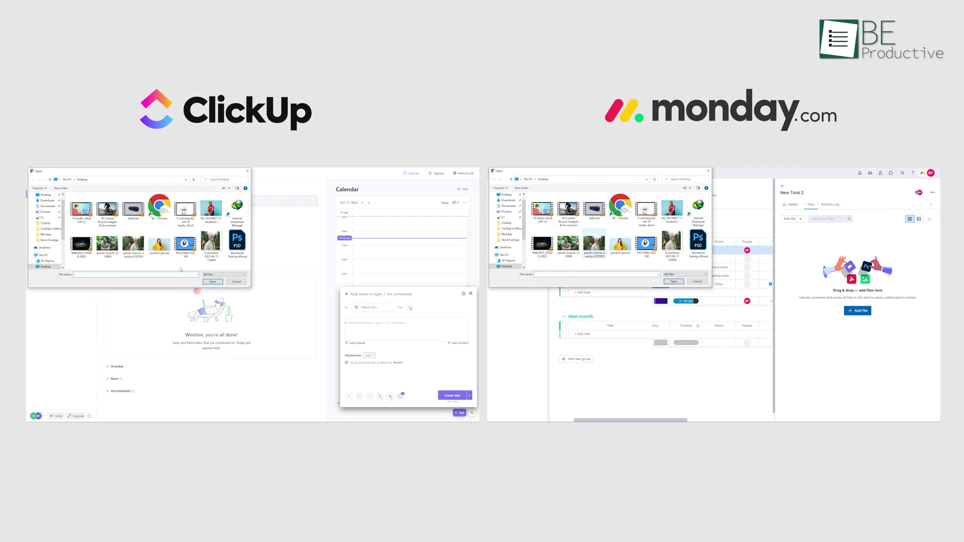
{"action": "left_click", "coordinate": [508, 206]}
{"action": "left_click", "coordinate": [47, 206]}
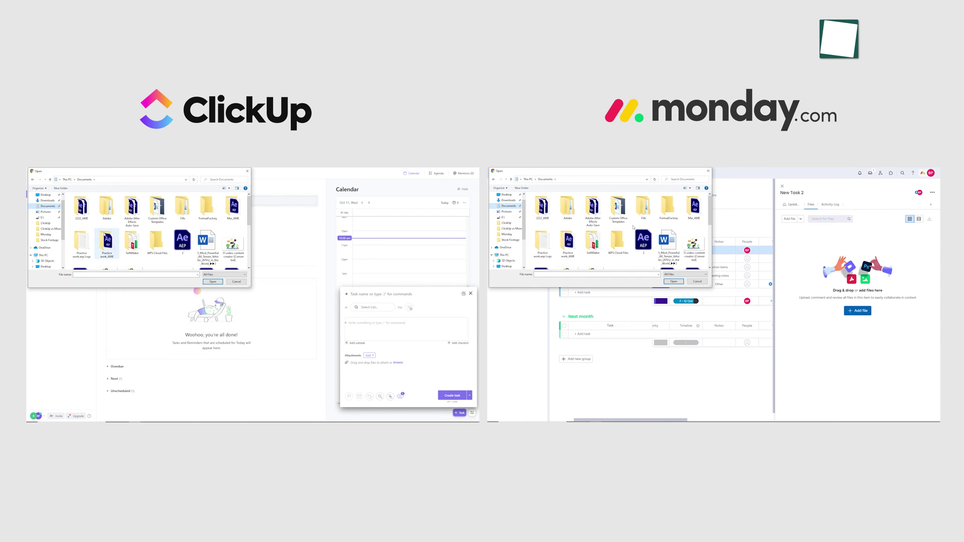
{"action": "double_click", "coordinate": [130, 240]}
{"action": "double_click", "coordinate": [593, 241]}
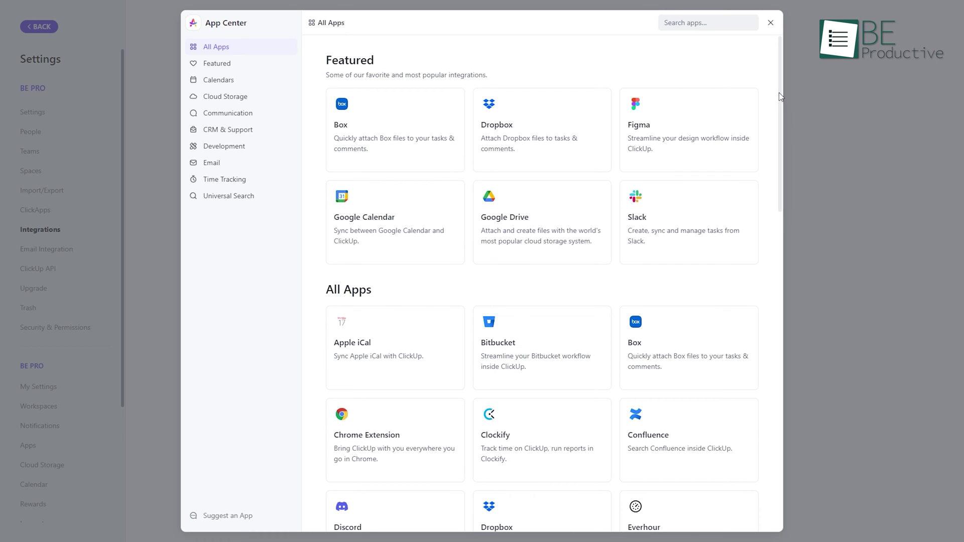
{"action": "left_click_drag", "start_coordinate": [781, 96], "coordinate": [773, 220]}
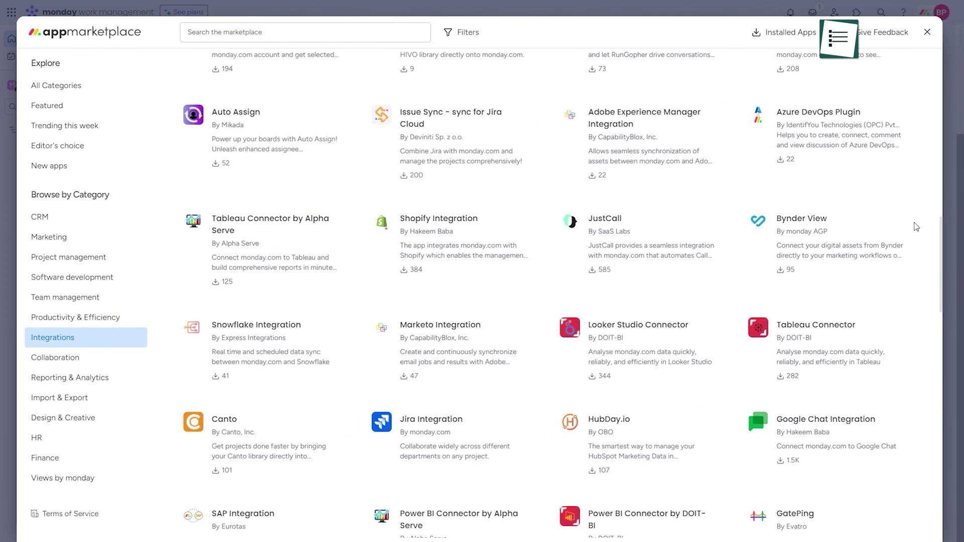
{"action": "scroll", "coordinate": [919, 227], "scroll_direction": "down", "scroll_amount": 4}
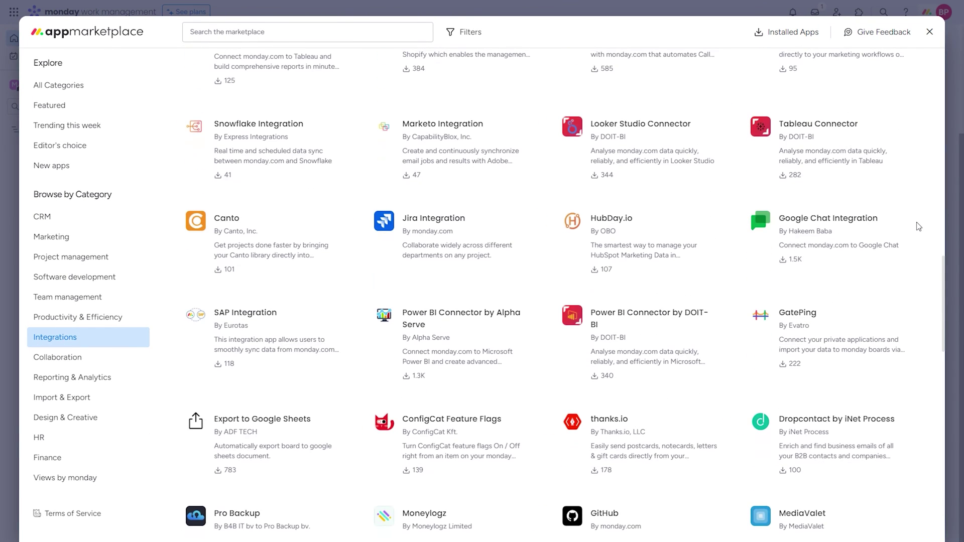
{"action": "scroll", "coordinate": [918, 226], "scroll_direction": "down", "scroll_amount": 3}
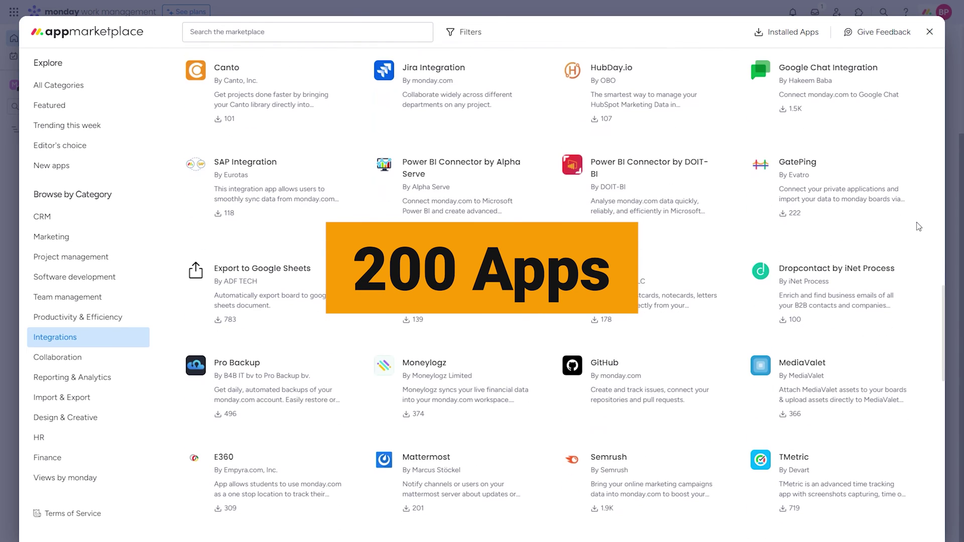
{"action": "scroll", "coordinate": [918, 227], "scroll_direction": "down", "scroll_amount": 3}
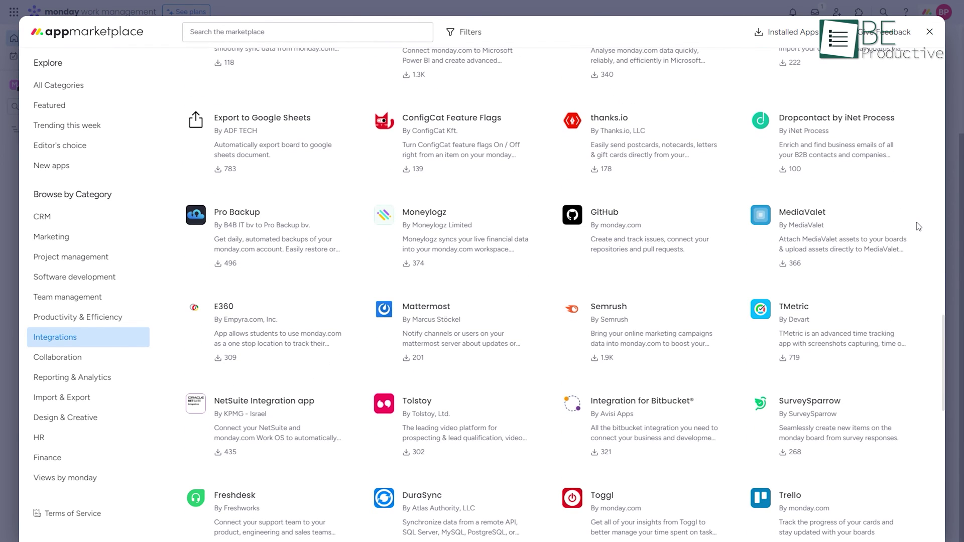
{"action": "scroll", "coordinate": [918, 226], "scroll_direction": "down", "scroll_amount": 5}
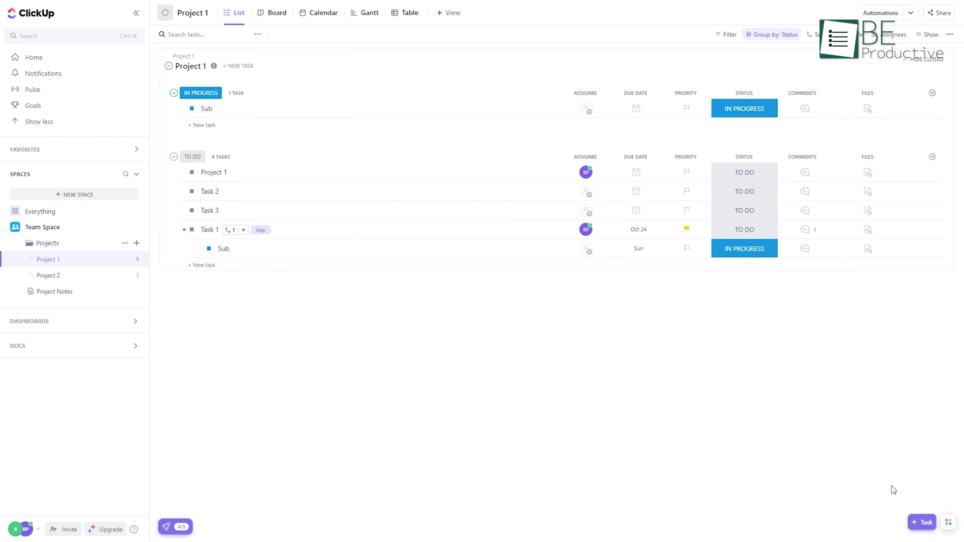
Step: Change Task 1's status on the monday.com board to Stuck
{"action": "left_click", "coordinate": [949, 522]}
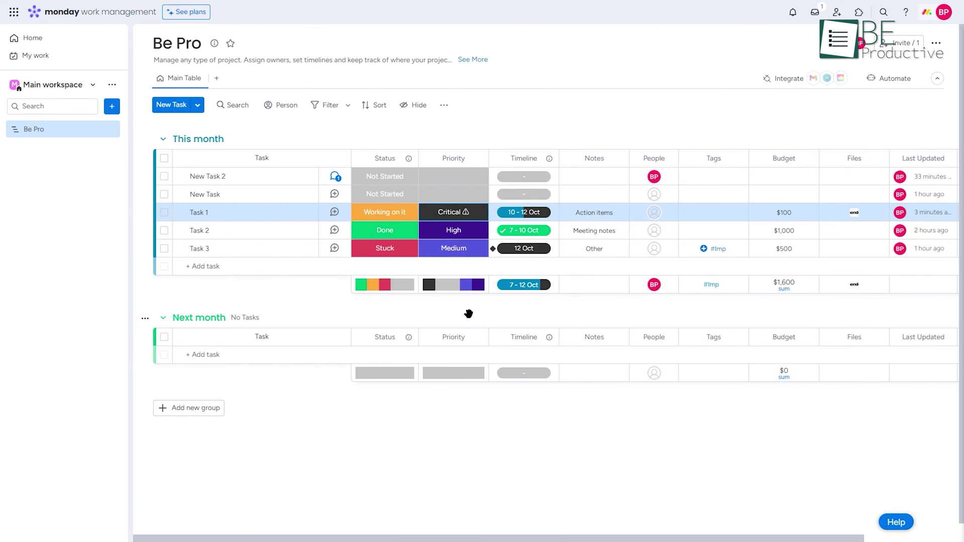
{"action": "left_click", "coordinate": [402, 212]}
{"action": "left_click", "coordinate": [389, 286]}
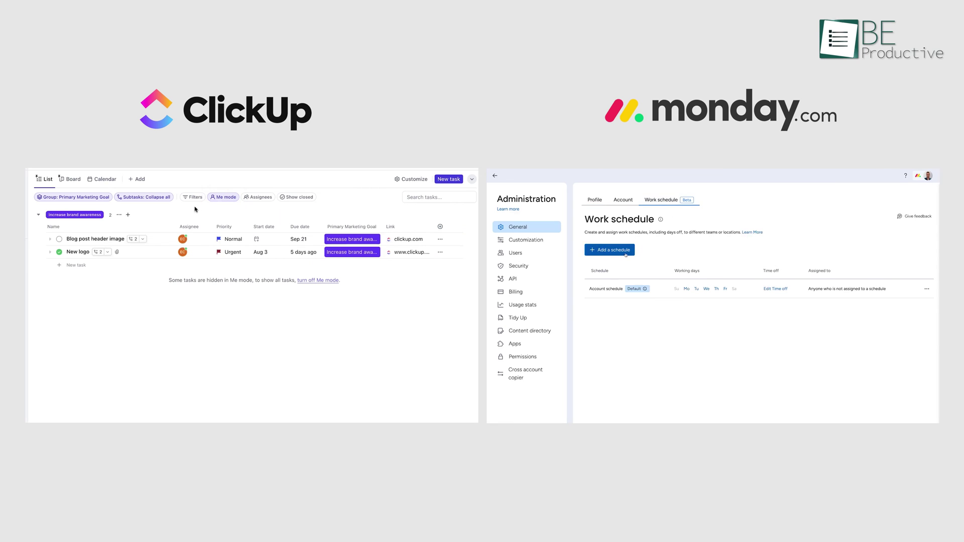
Step: Create a work schedule with 'Company offsite' time off on October 4–6, assigned to Project Managers
{"action": "left_click", "coordinate": [625, 254]}
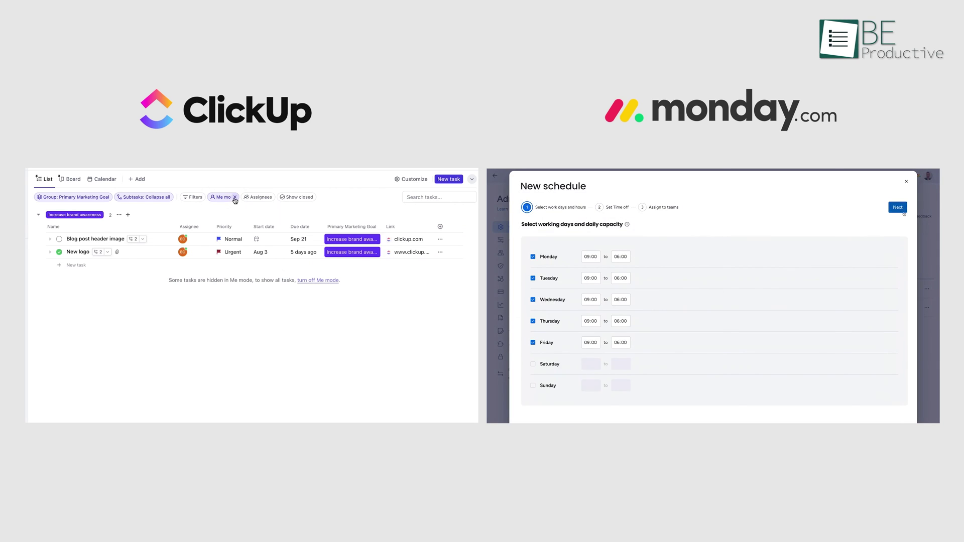
{"action": "left_click", "coordinate": [234, 197]}
{"action": "left_click", "coordinate": [902, 209]}
{"action": "left_click", "coordinate": [148, 183]}
{"action": "left_click_drag", "start_coordinate": [671, 362], "coordinate": [678, 359]}
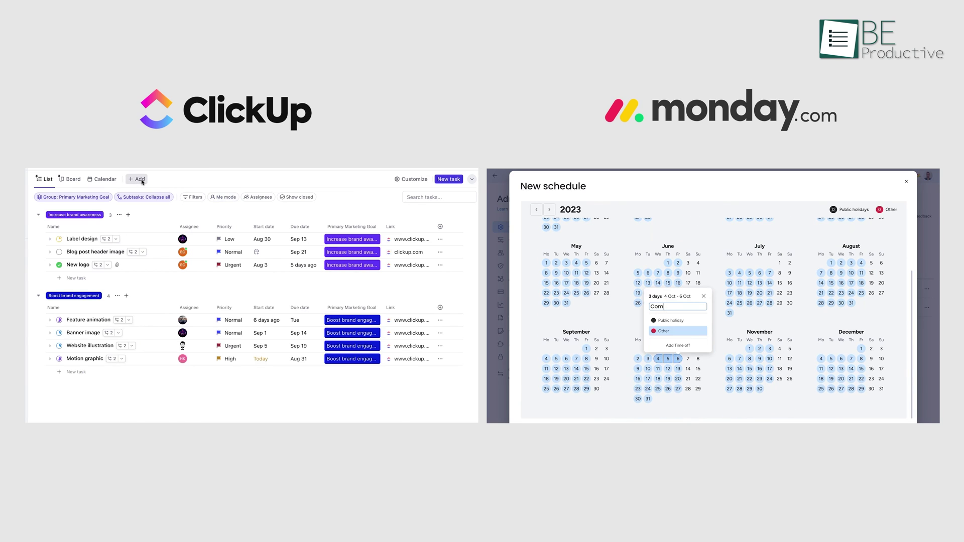
{"action": "type", "text": "Company offsite"}
{"action": "left_click", "coordinate": [695, 346]}
{"action": "left_click", "coordinate": [896, 207]}
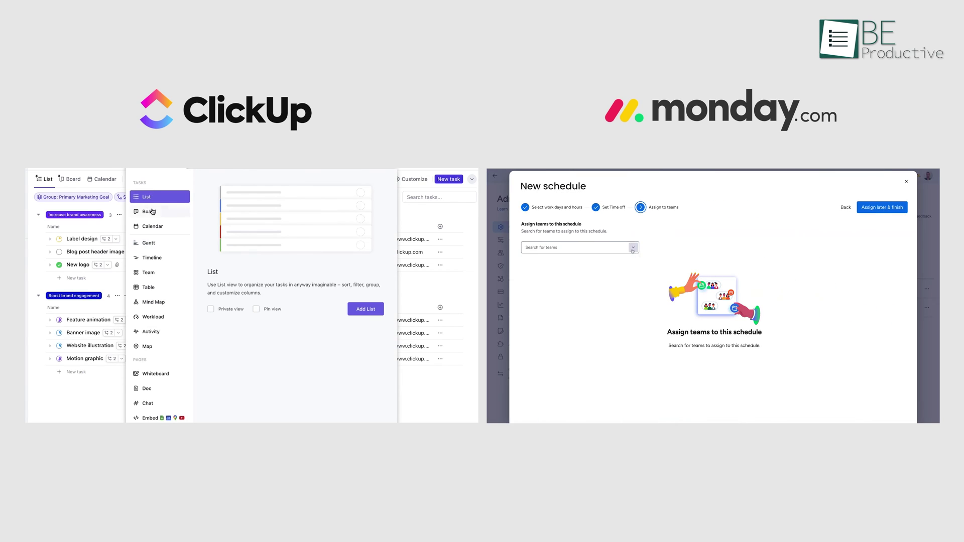
{"action": "left_click", "coordinate": [580, 247]}
{"action": "left_click", "coordinate": [576, 274]}
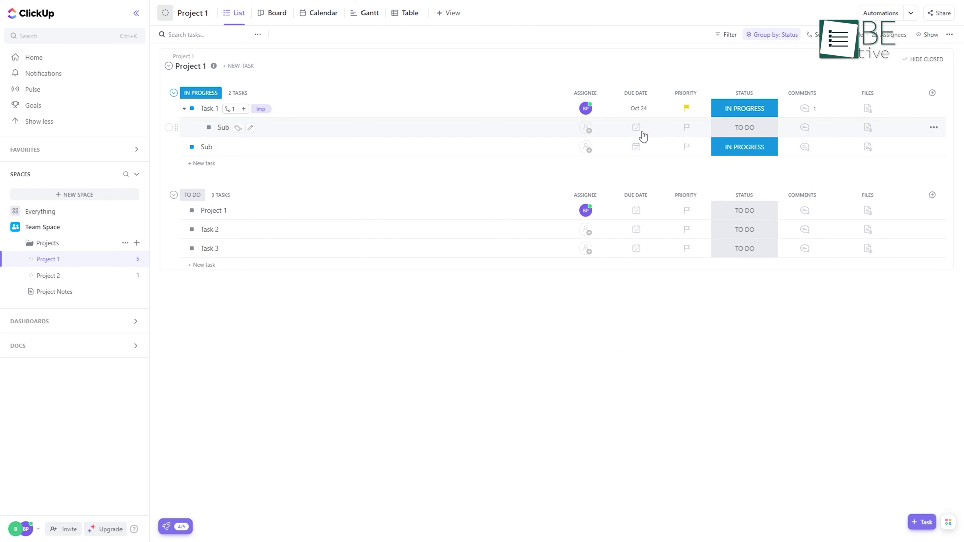
Step: Give ClickUp's Sub subtask a Sunday due date and In Progress status
{"action": "left_click", "coordinate": [636, 127]}
{"action": "left_click", "coordinate": [744, 128]}
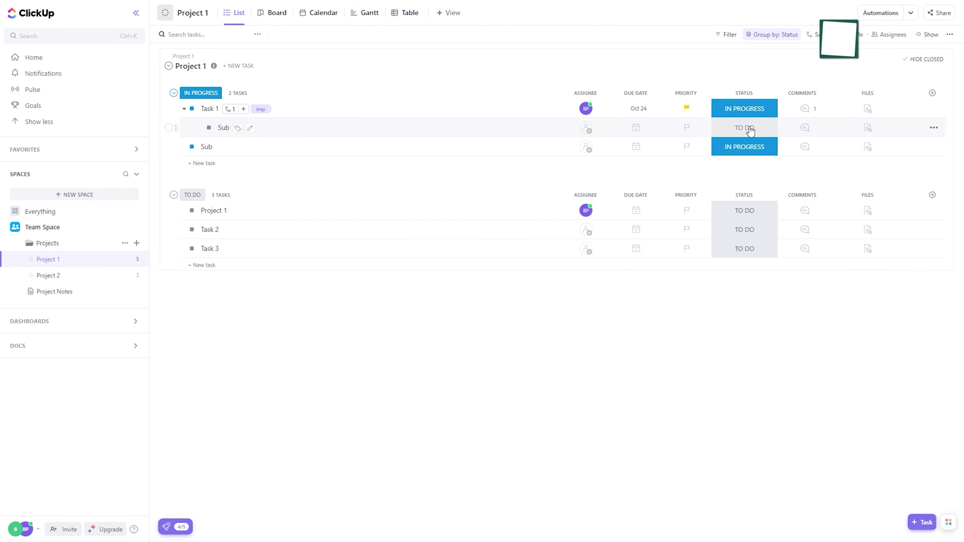
{"action": "left_click", "coordinate": [745, 127]}
{"action": "left_click", "coordinate": [744, 187]}
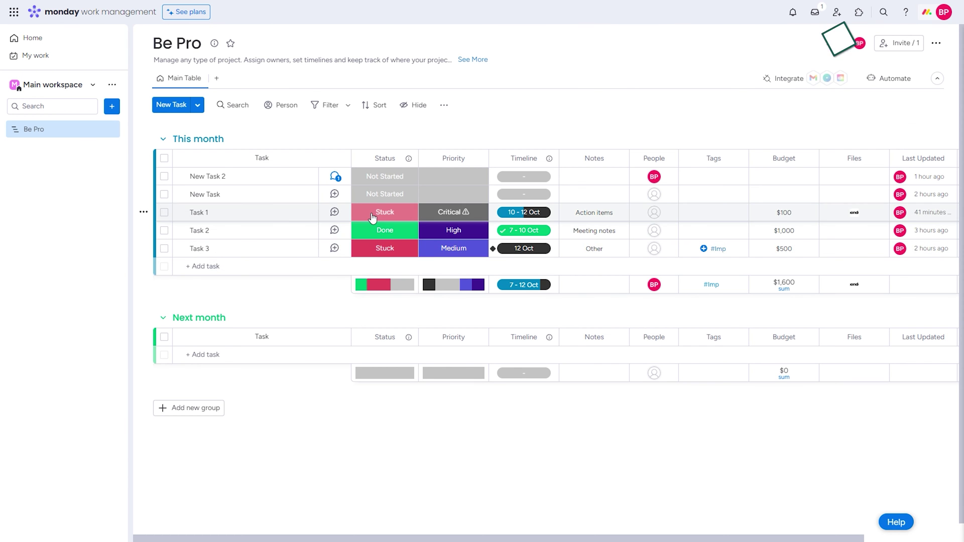
{"action": "left_click", "coordinate": [385, 212]}
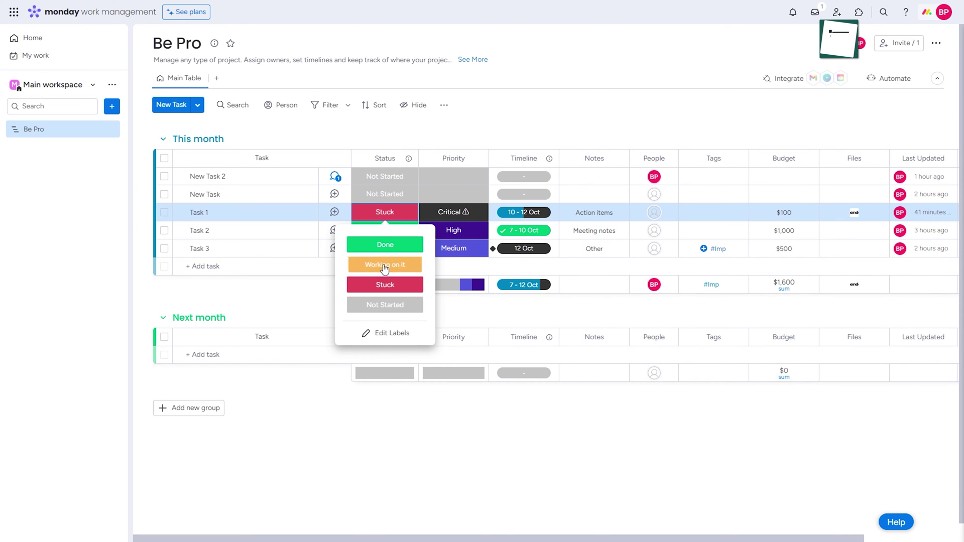
Step: Mark Task 1 and Task 3 as Working on it
{"action": "left_click", "coordinate": [383, 262]}
{"action": "left_click", "coordinate": [396, 248]}
{"action": "left_click", "coordinate": [399, 300]}
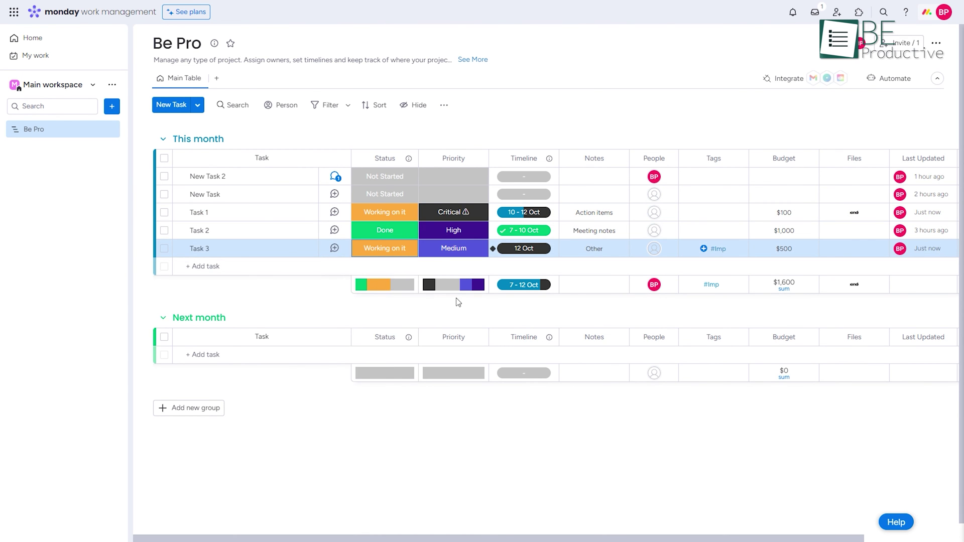
Step: Lower Task 2's priority to Medium, set its timeline to 6–9 Nov, and assign a person
{"action": "left_click", "coordinate": [463, 232]}
{"action": "left_click", "coordinate": [460, 301]}
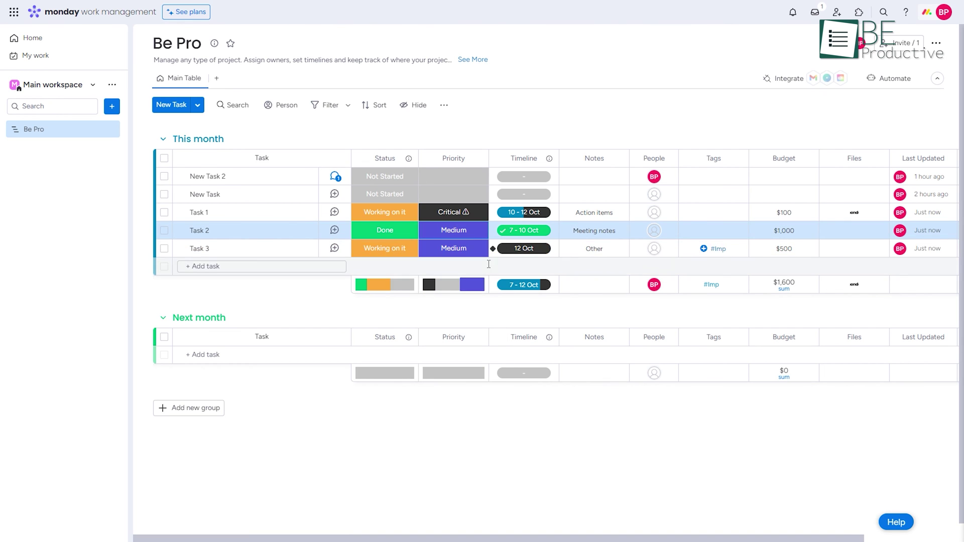
{"action": "left_click", "coordinate": [524, 230]}
{"action": "left_click", "coordinate": [654, 230]}
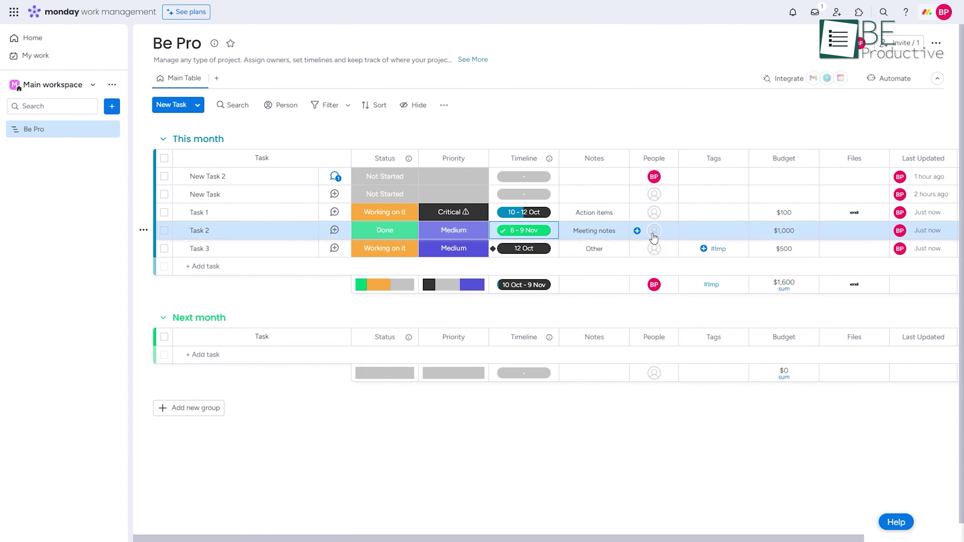